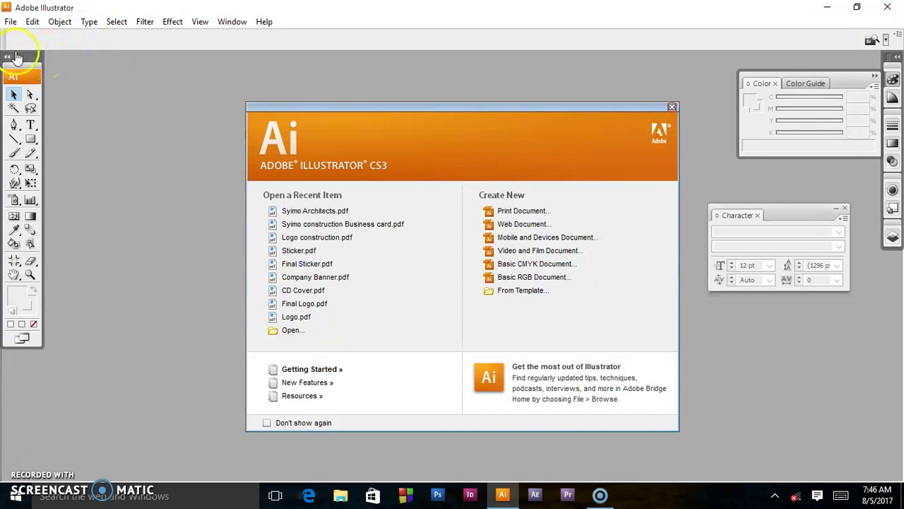
Step: Dock the toolbox as one full-height column and move the Color panel group beside the Character panel
left_click(46, 64)
left_click_drag(47, 64, 31, 57)
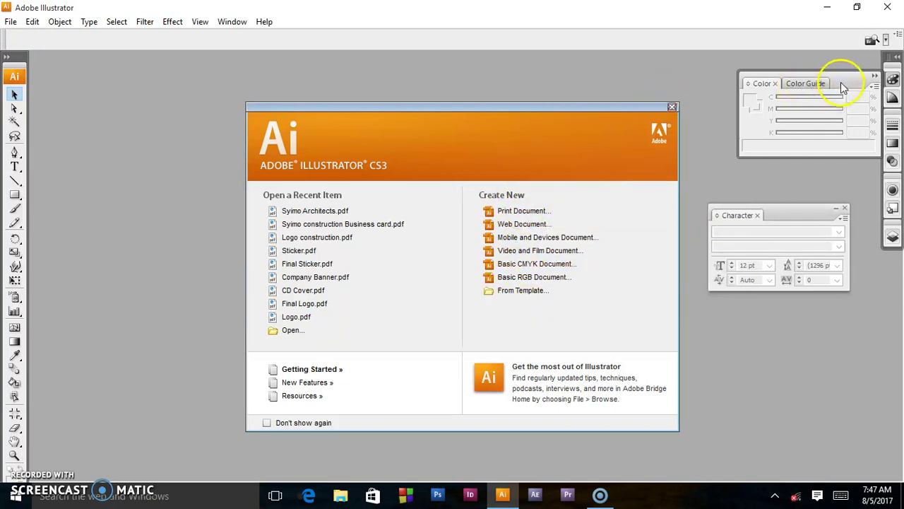
left_click_drag(847, 85, 808, 107)
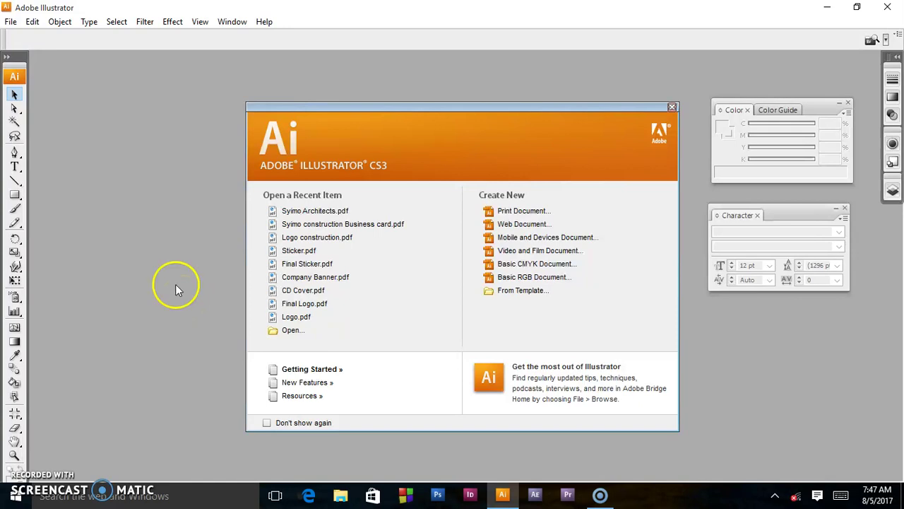
Step: Start a new document named 'Business card'
left_click(10, 22)
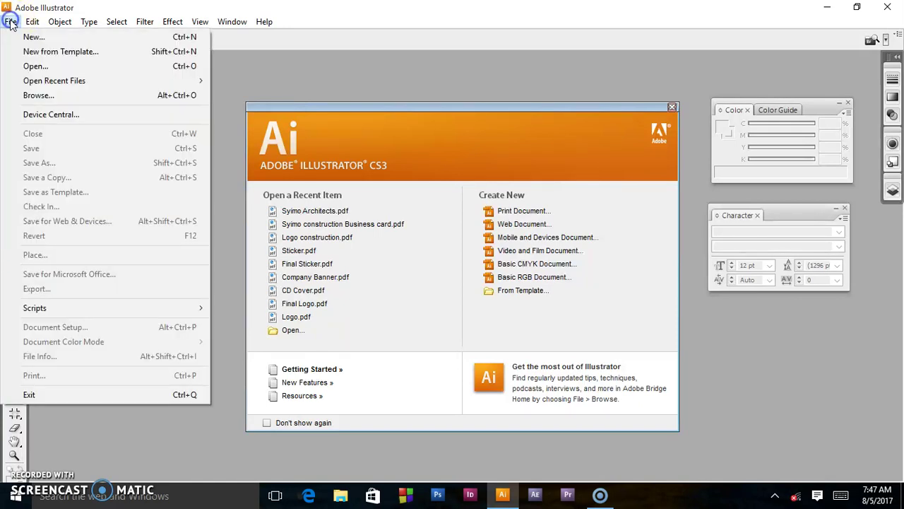
left_click(49, 40)
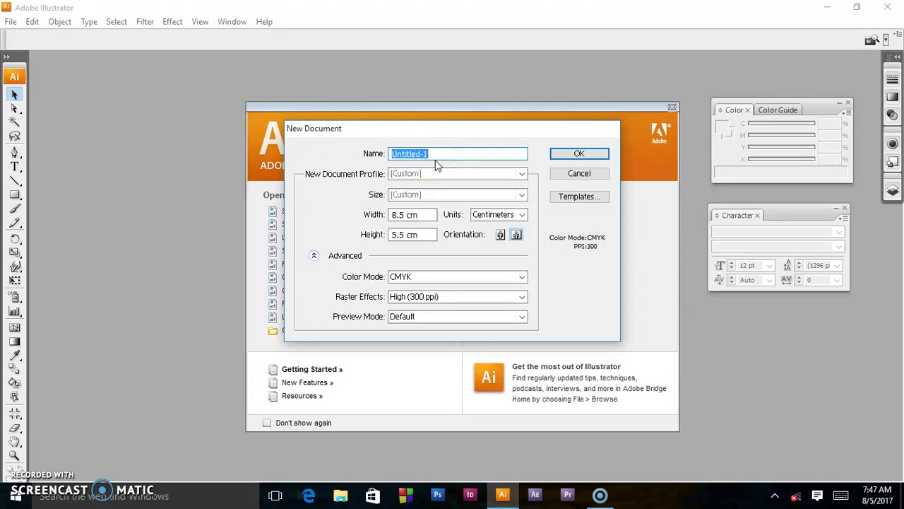
type("B")
type("usiness card")
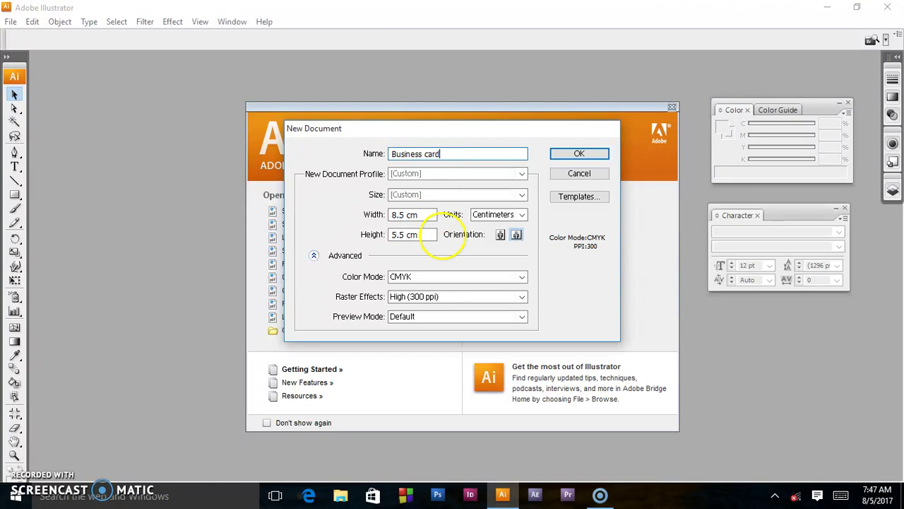
Step: Keep the 8.5 × 5.5 cm size in landscape orientation, with Advanced settings shown
left_click(406, 213)
left_click(411, 234)
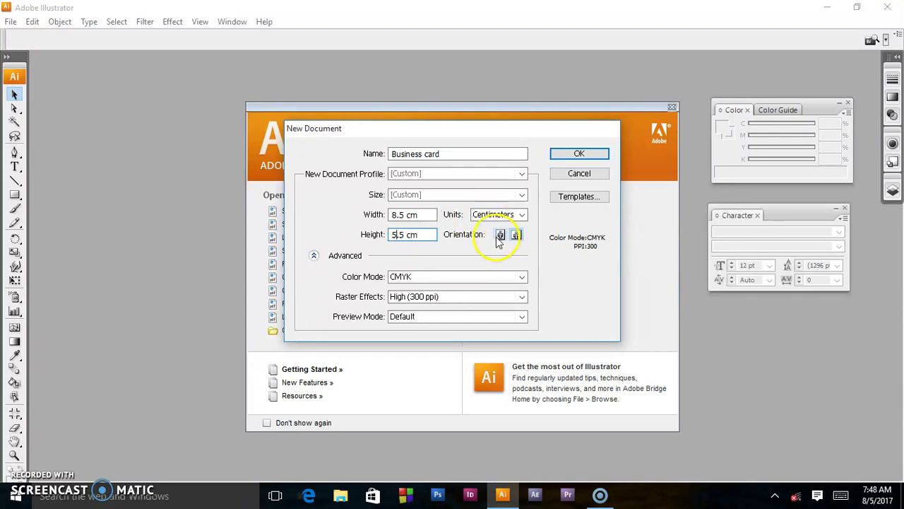
left_click(499, 235)
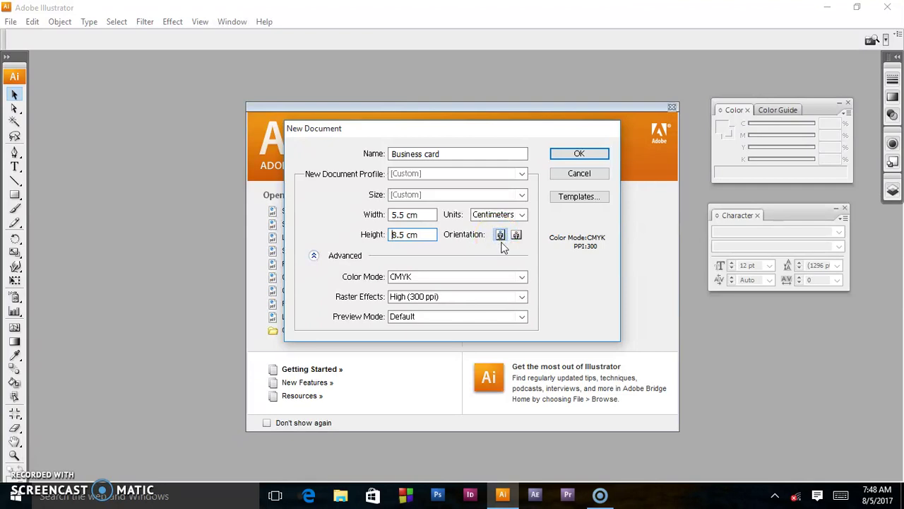
left_click(516, 235)
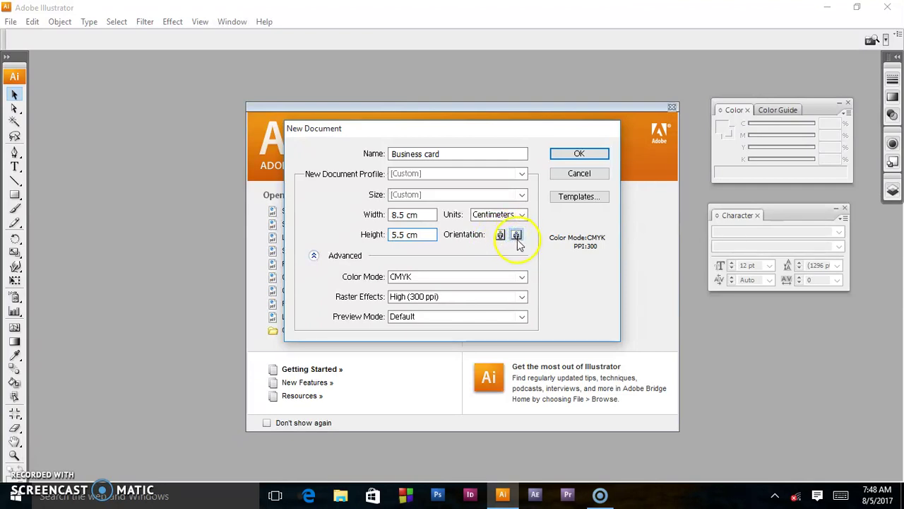
left_click(314, 258)
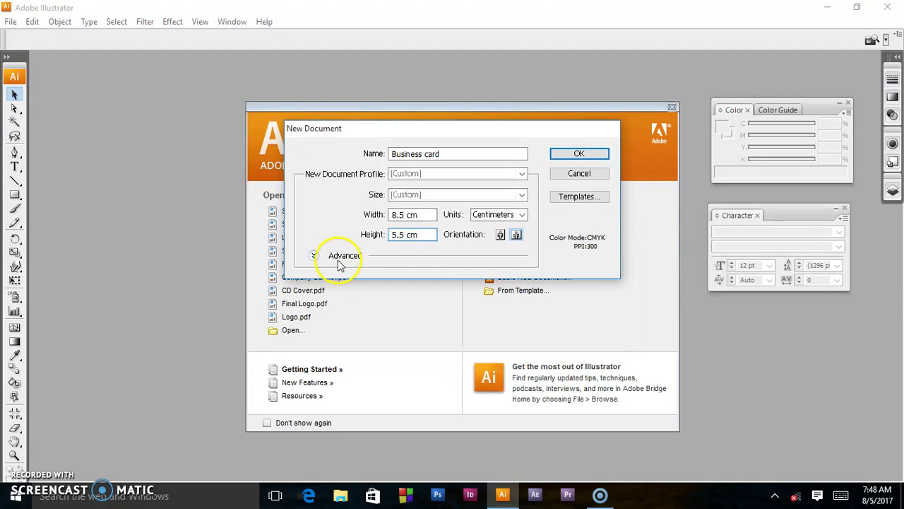
left_click(336, 258)
left_click(315, 257)
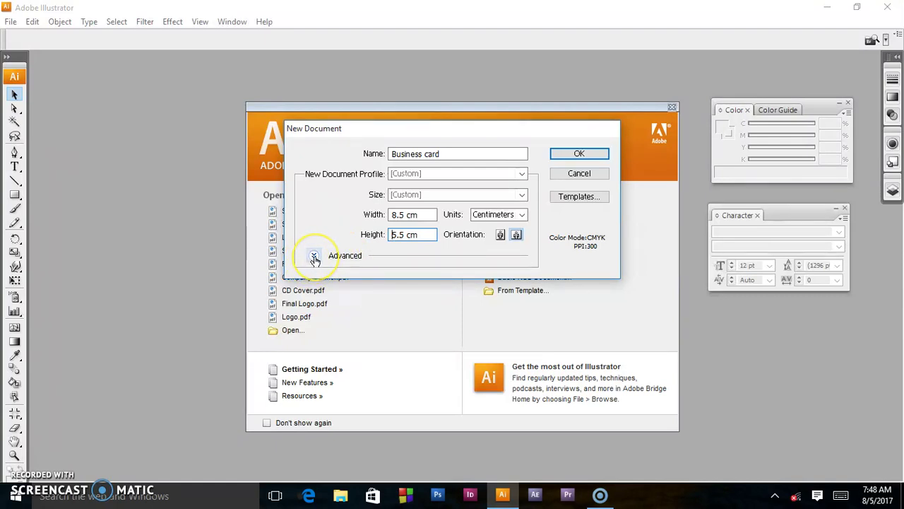
left_click(315, 257)
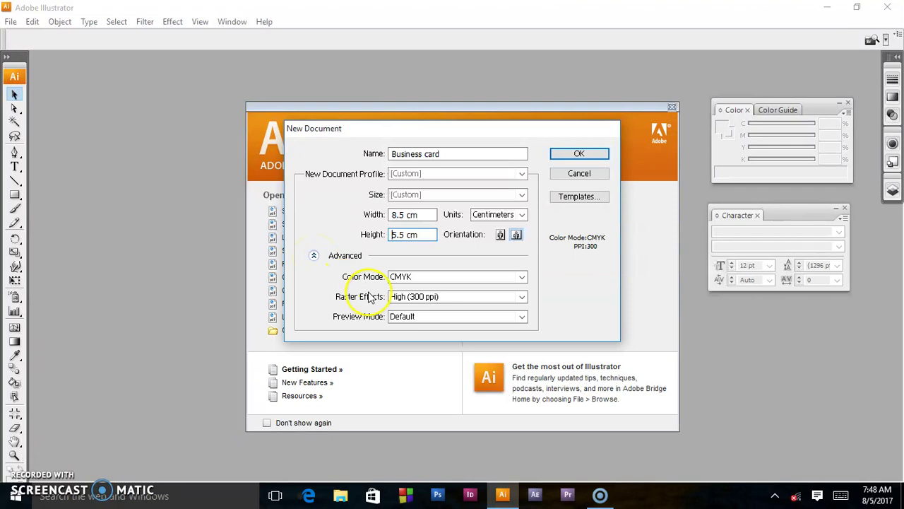
Step: Keep CMYK as the document's colour mode
left_click(425, 278)
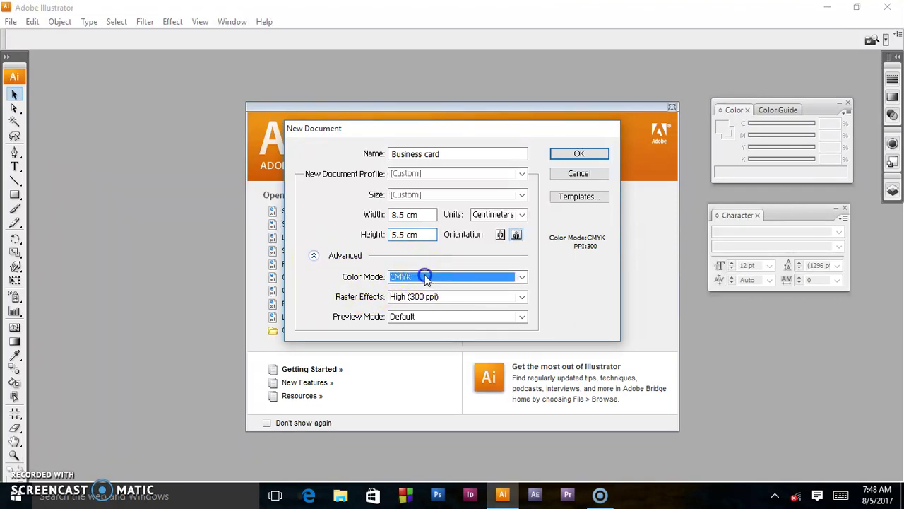
left_click(523, 278)
left_click(522, 278)
left_click(522, 277)
left_click(523, 278)
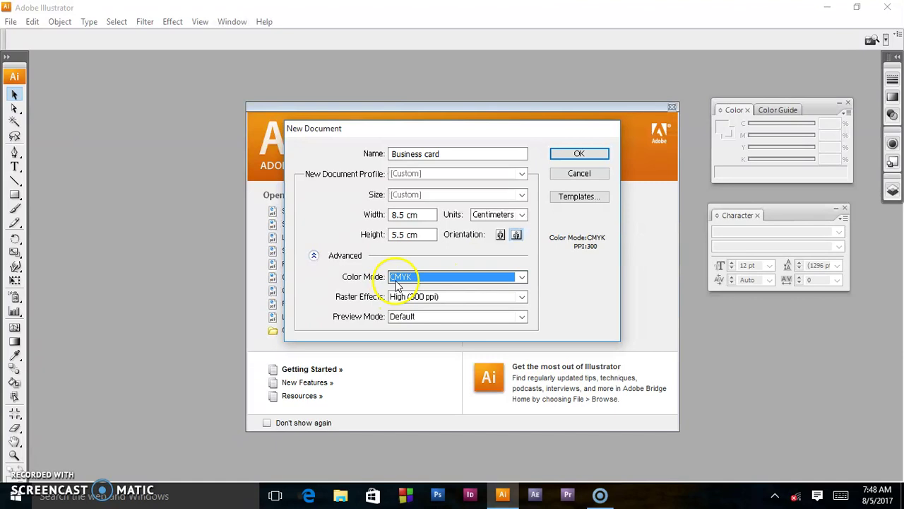
left_click(524, 278)
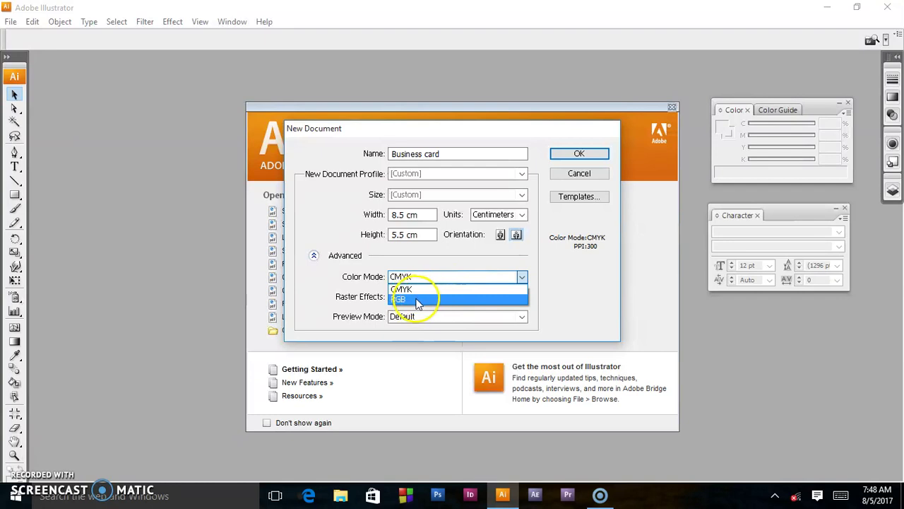
left_click(531, 289)
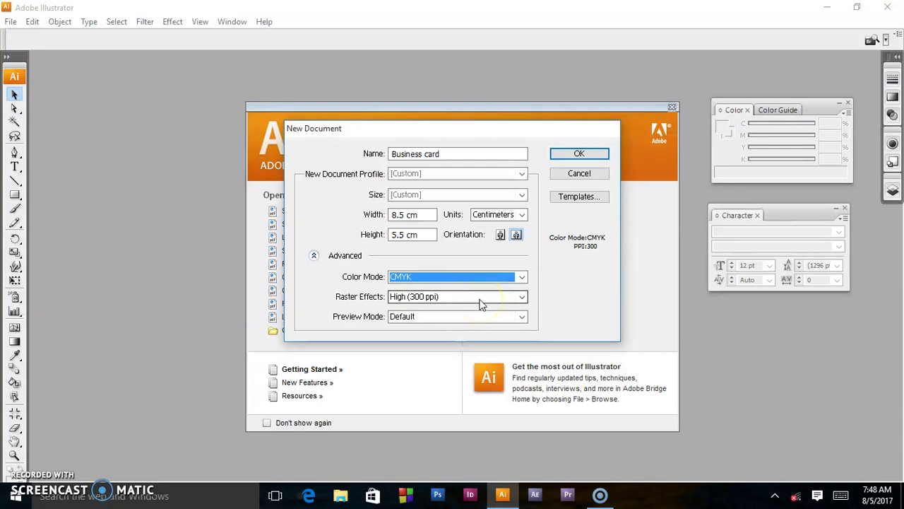
Step: Keep High (300 ppi) raster effects and Default preview mode, then create the document
left_click(479, 302)
left_click(480, 303)
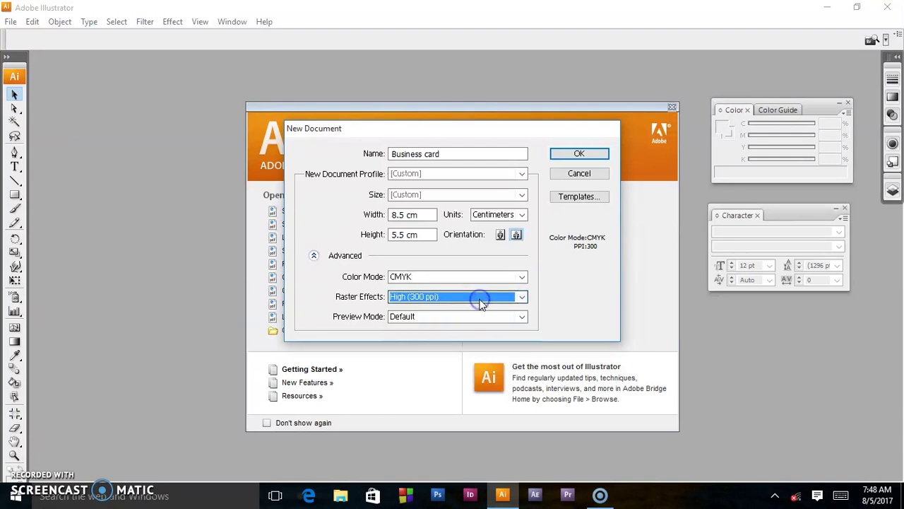
left_click(479, 303)
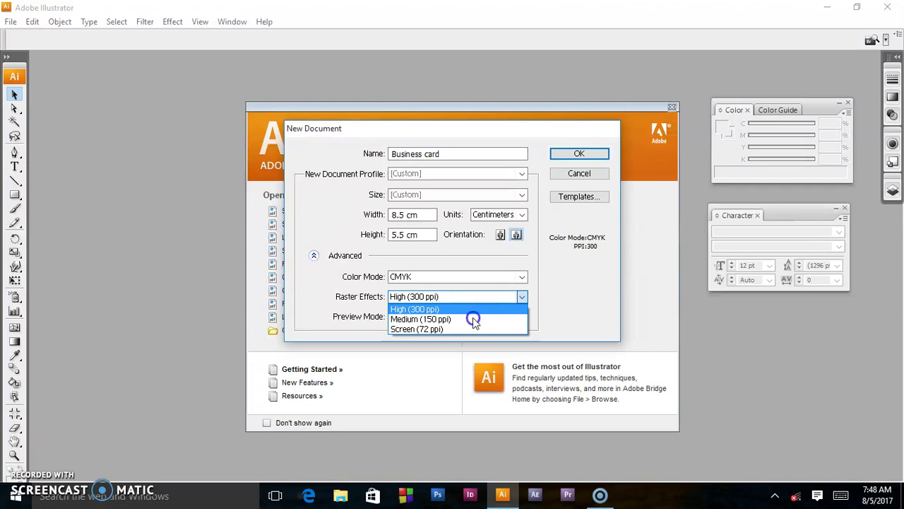
left_click(473, 317)
left_click(470, 316)
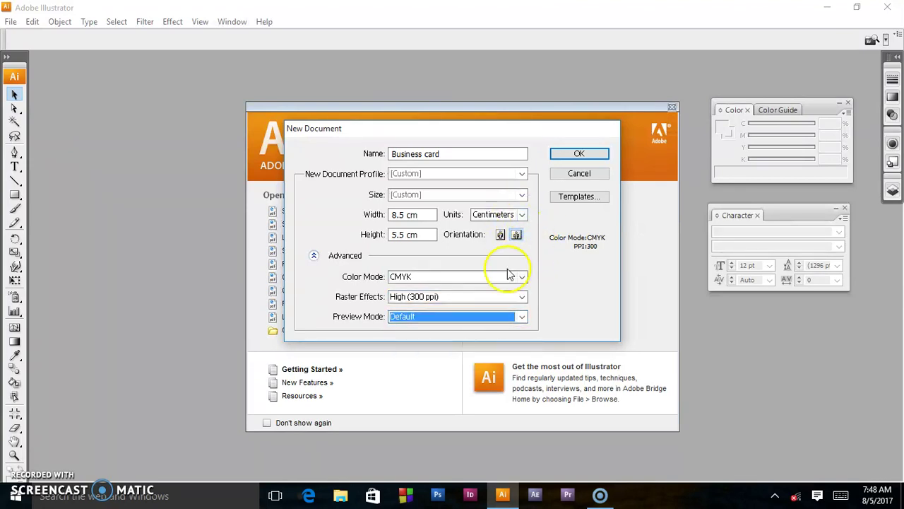
left_click(575, 154)
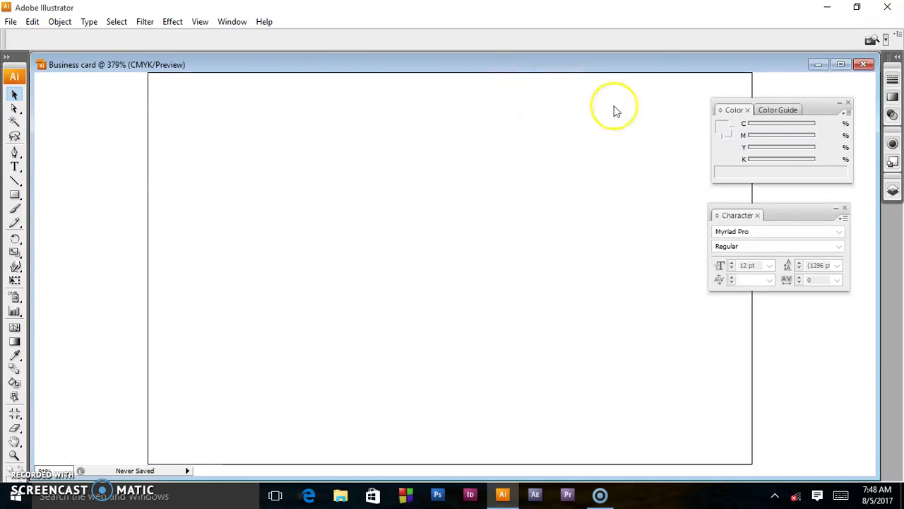
Step: Maximize the Business card window and zoom out with Ctrl+- to fit the 8.5 × 5.5 cm artboard
left_click(840, 64)
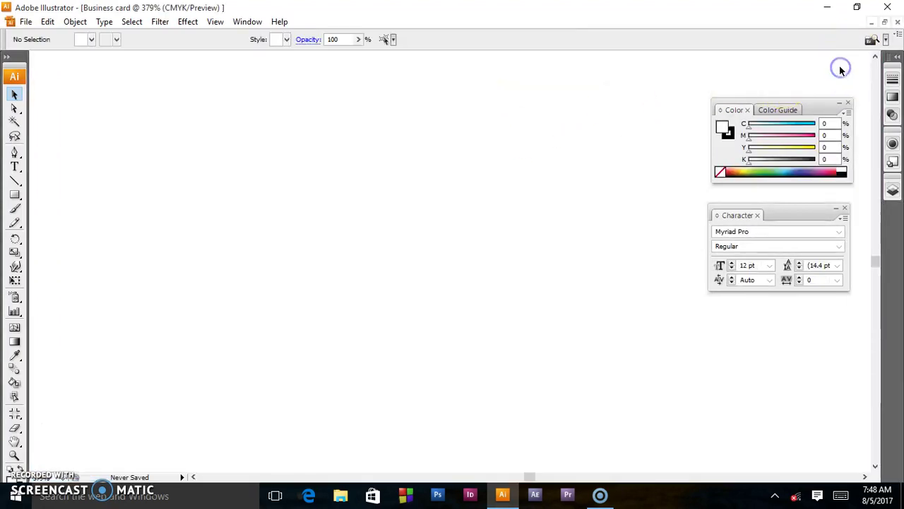
key("ctrl+minus")
key("ctrl+minus")
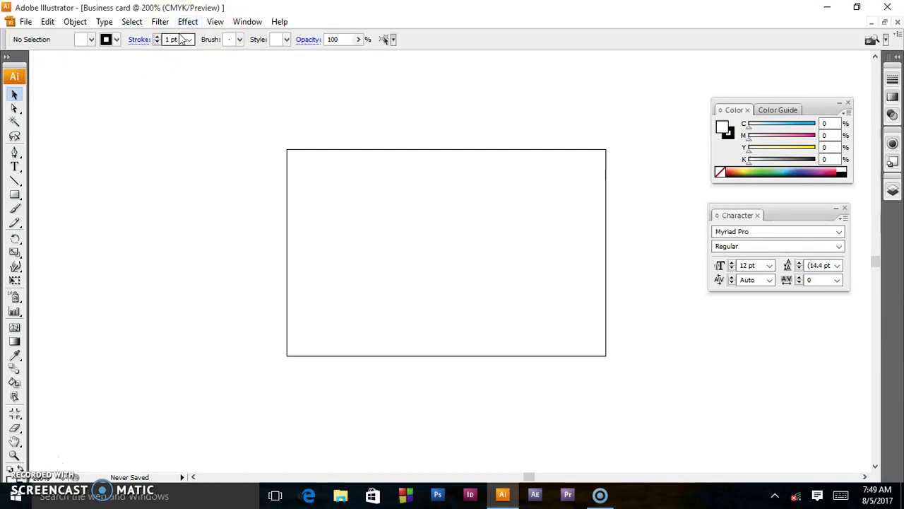
left_click(107, 227)
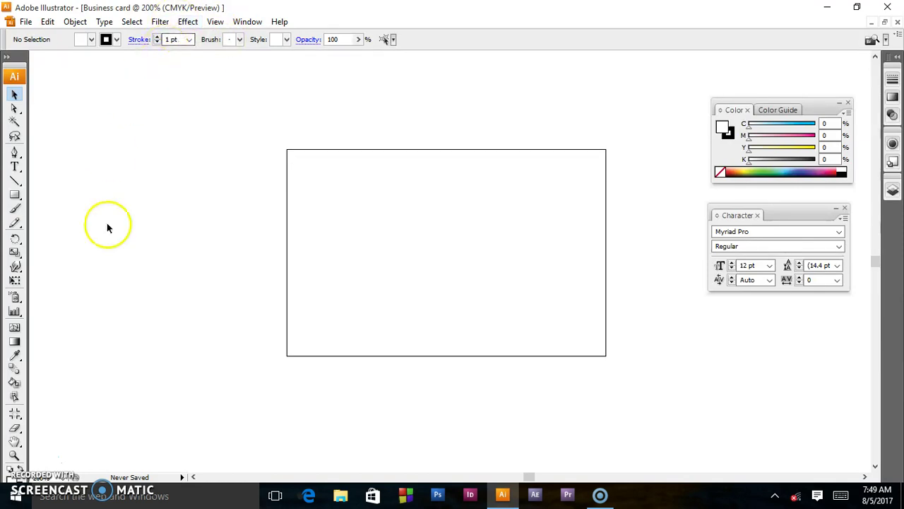